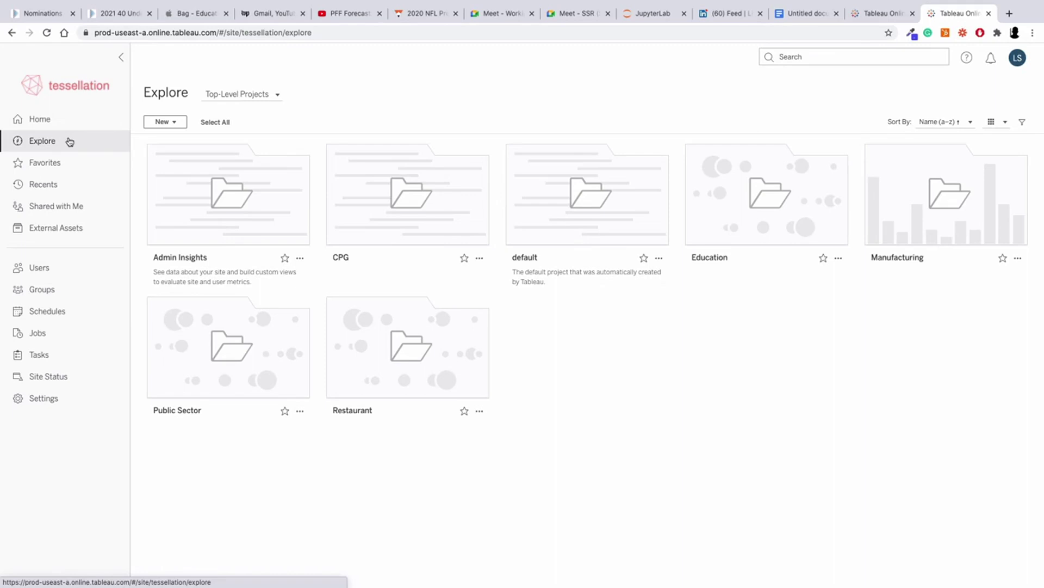
Start a new flow and connect it to Google Drive, authorising the Google account
click(153, 125)
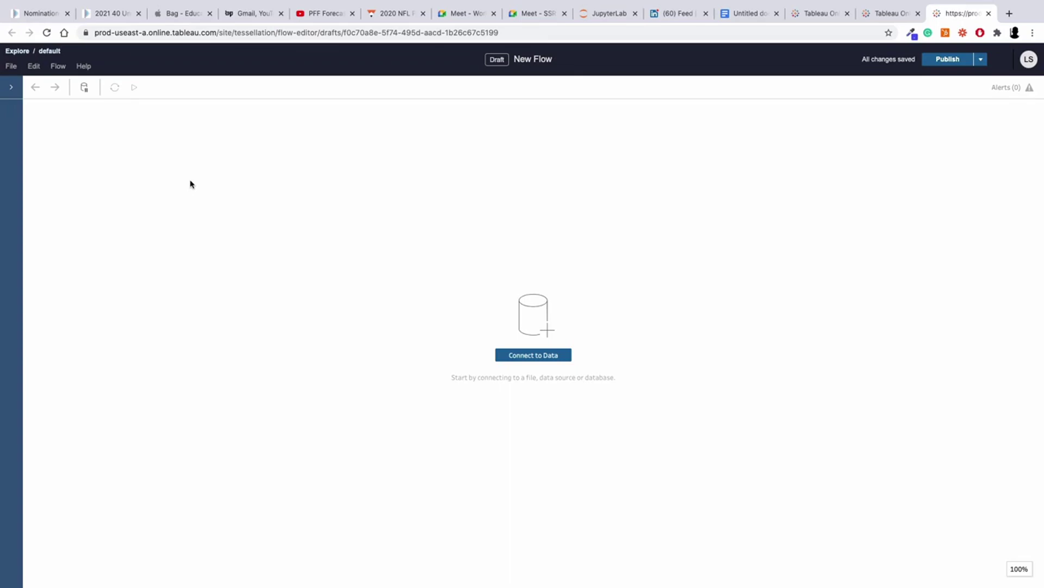
click(513, 358)
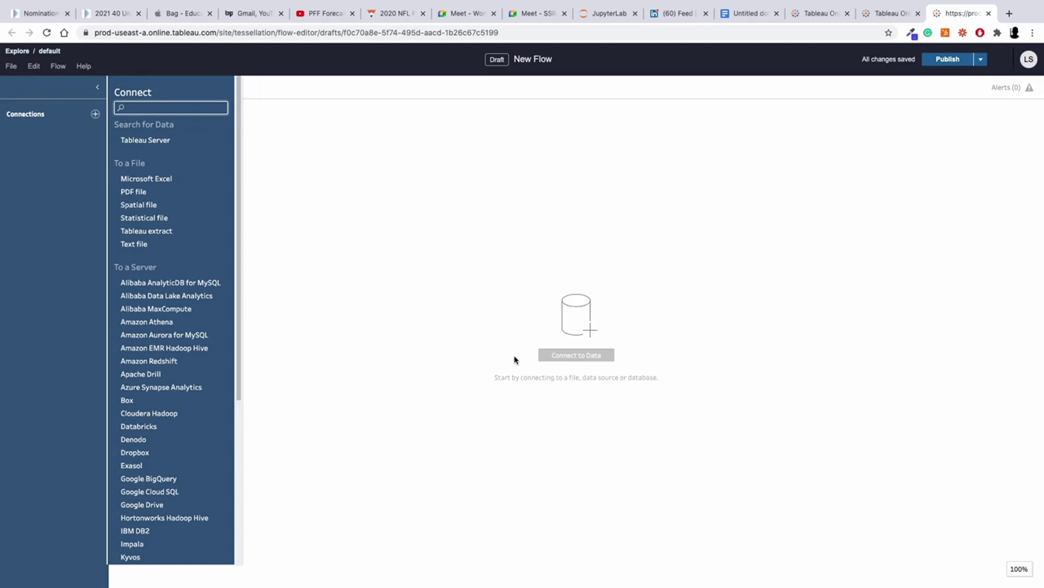
text(goog)
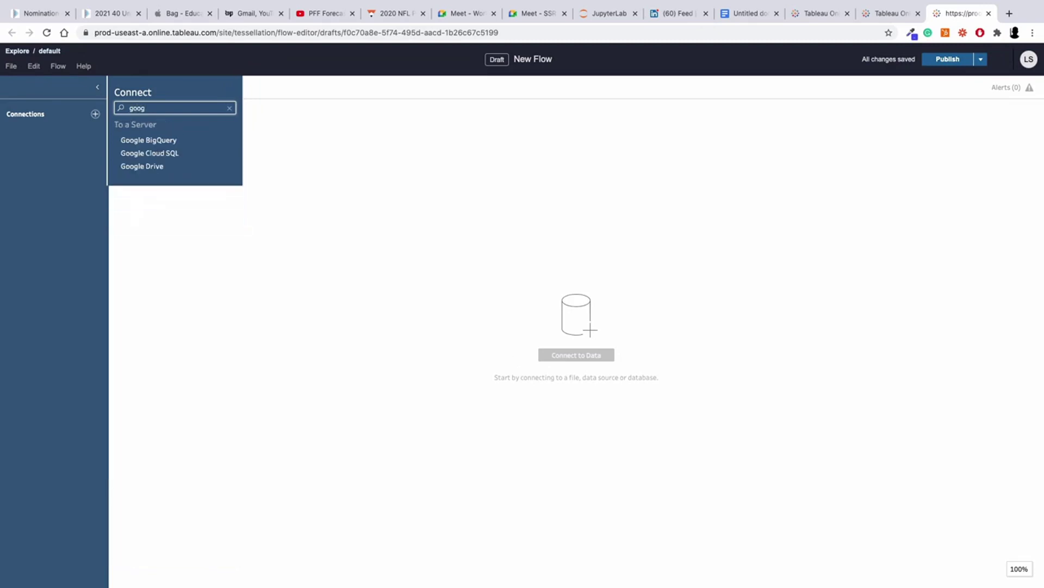
click(162, 171)
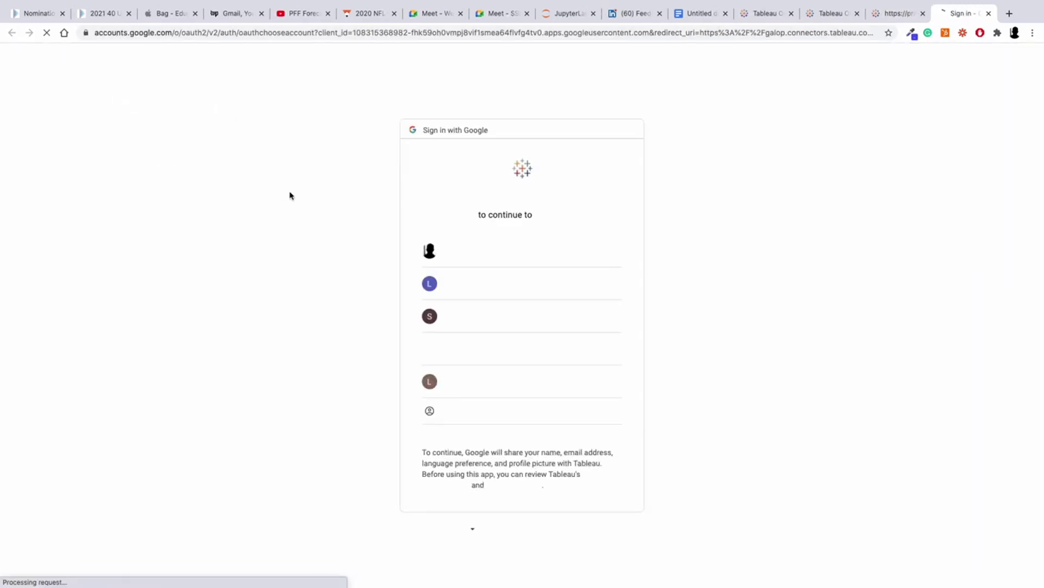
click(460, 284)
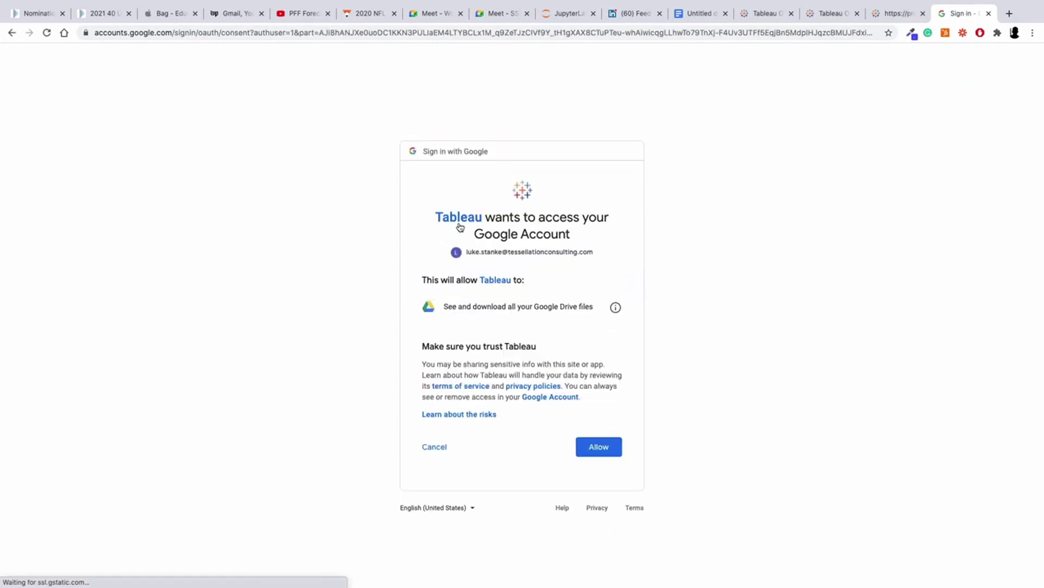
click(608, 454)
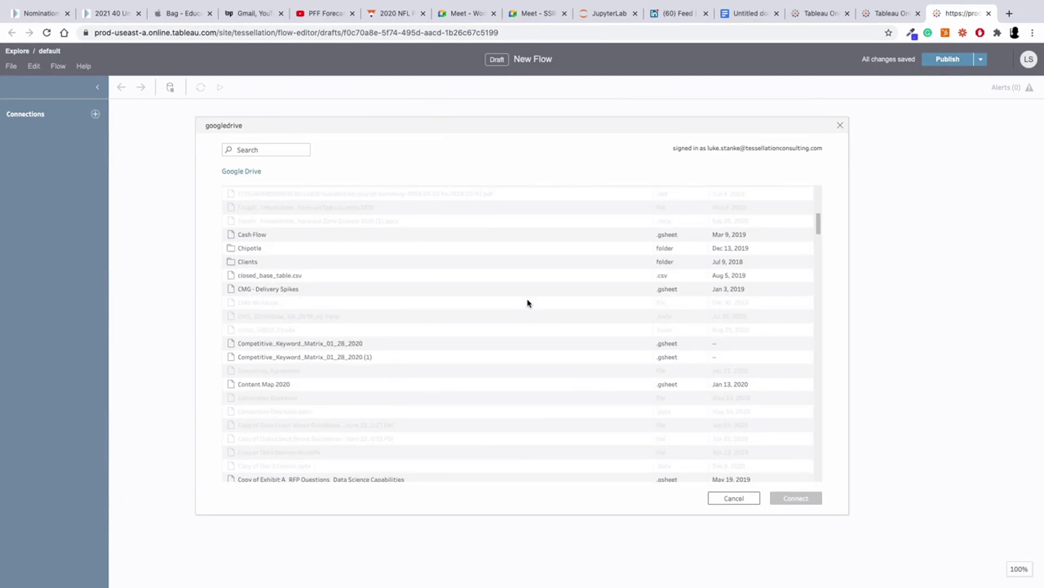
Connect to the Sample - Superstore Drive sheet and place its Orders table on the canvas
scroll(520, 305, down, 10)
scroll(511, 306, down, 10)
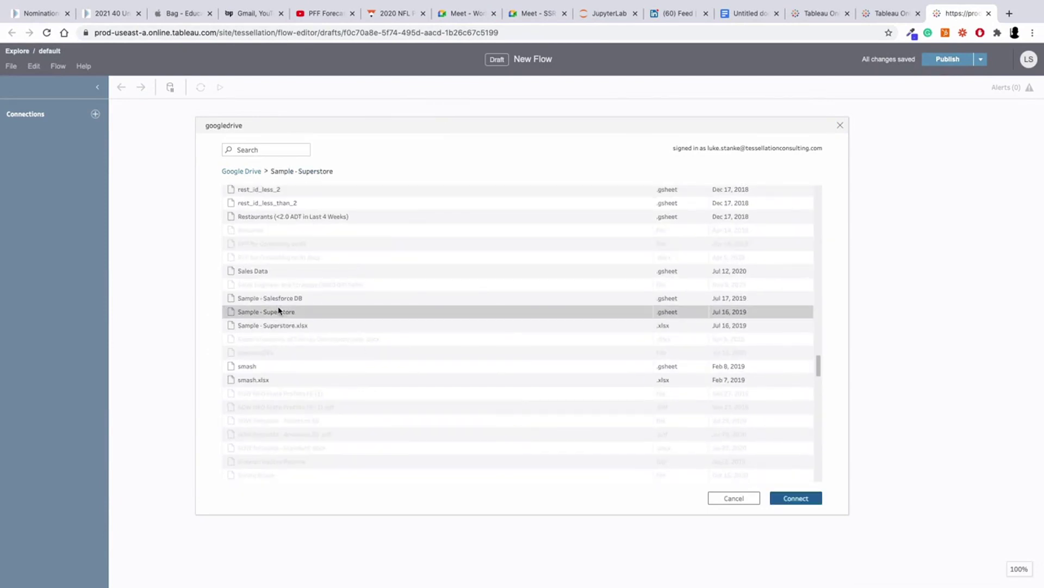
click(281, 311)
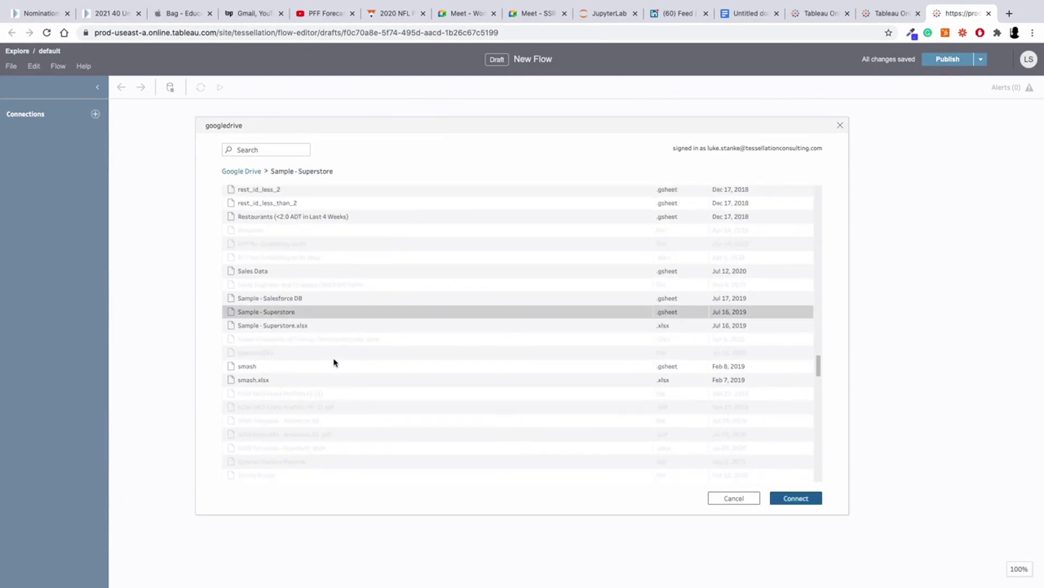
click(796, 503)
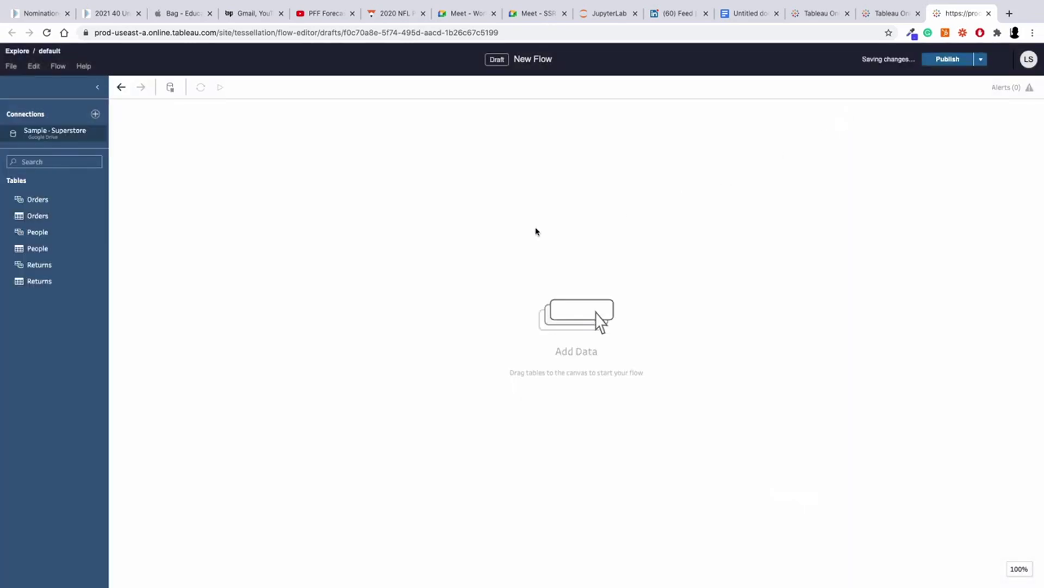
drag(46, 223, 325, 254)
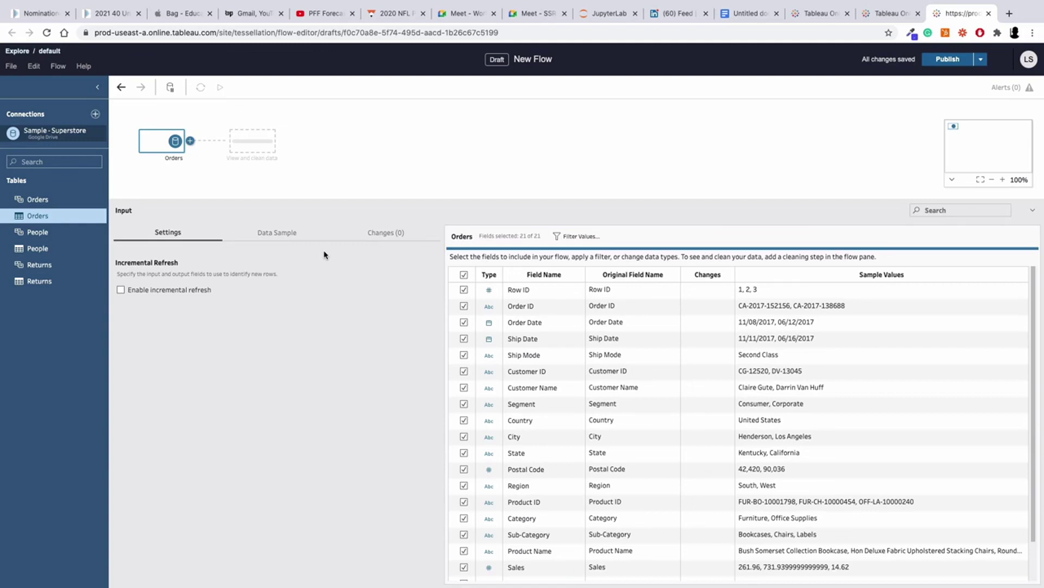
Add a Clean step after Orders and start a calculated field named Nearest Quarter
click(190, 141)
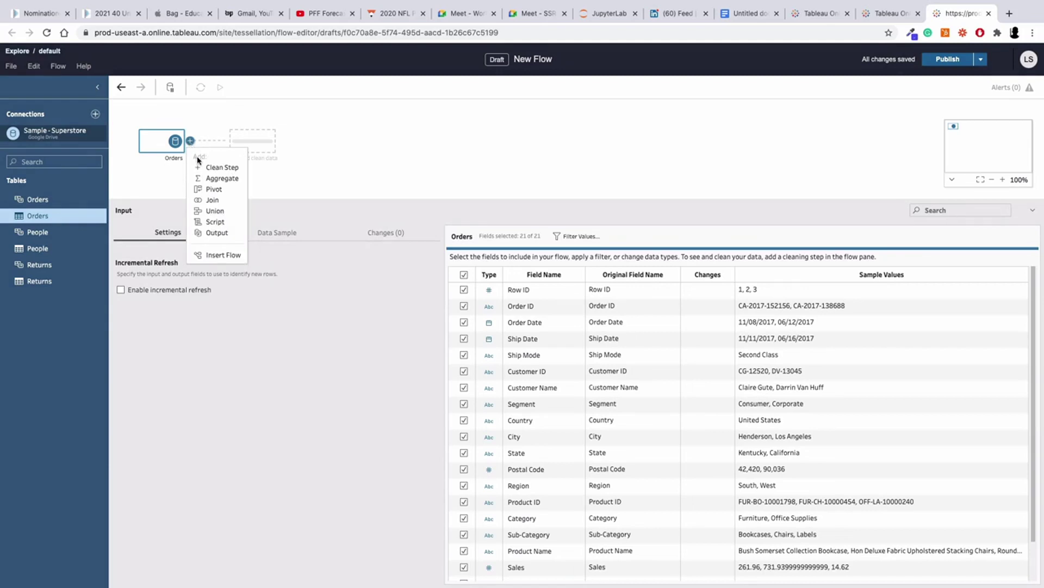
click(207, 168)
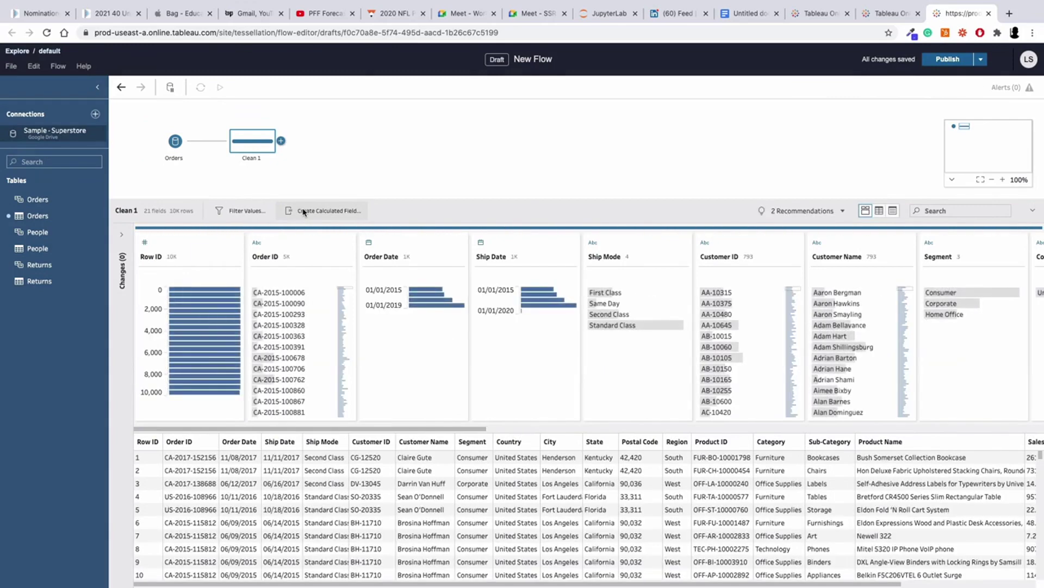
click(303, 211)
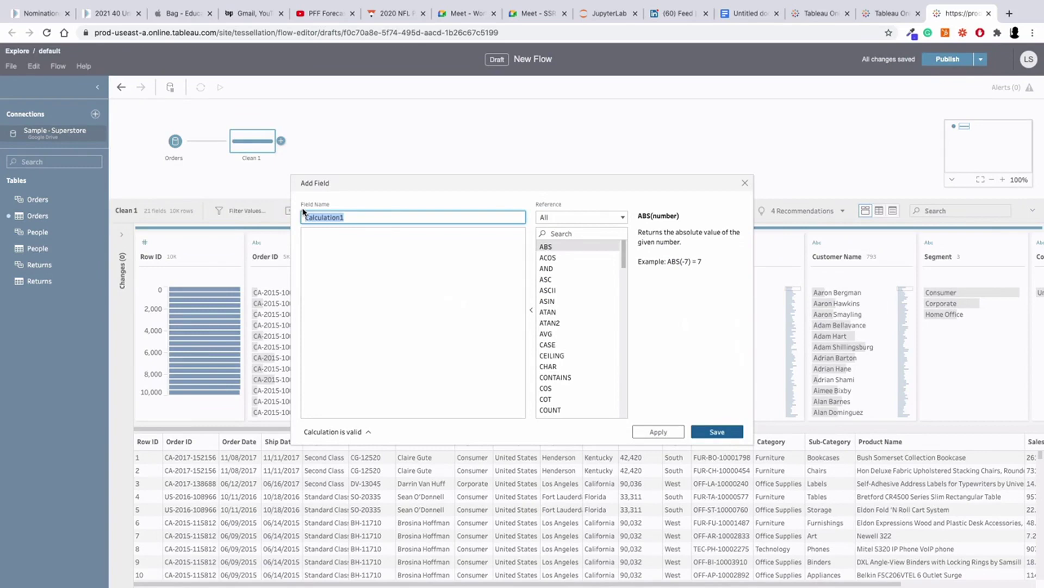
text(Ne)
key(BackSpace)
key(BackSpace)
text(Nearest Quarter)
Define Nearest Quarter as DATETRUNC('quarter', [Order Date]) and save it
key(Tab)
text(DATE)
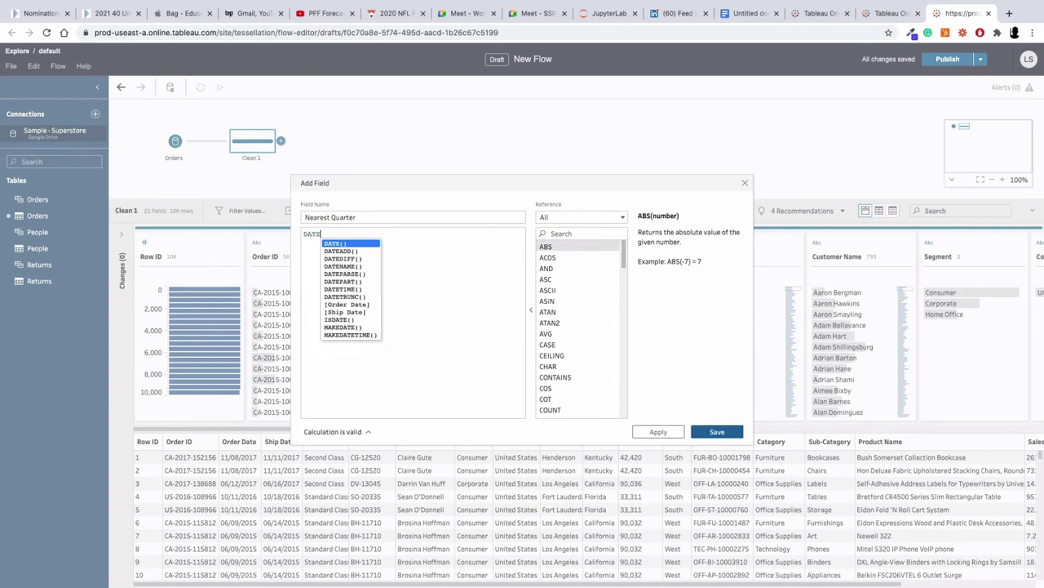
text(T)
key(Down)
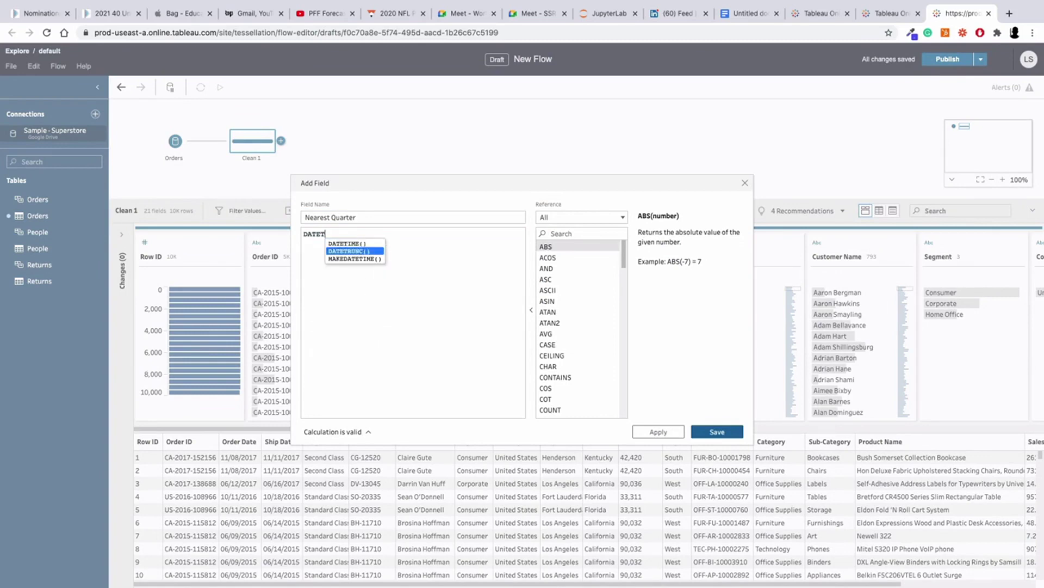
key(Return)
text(''quarter', )
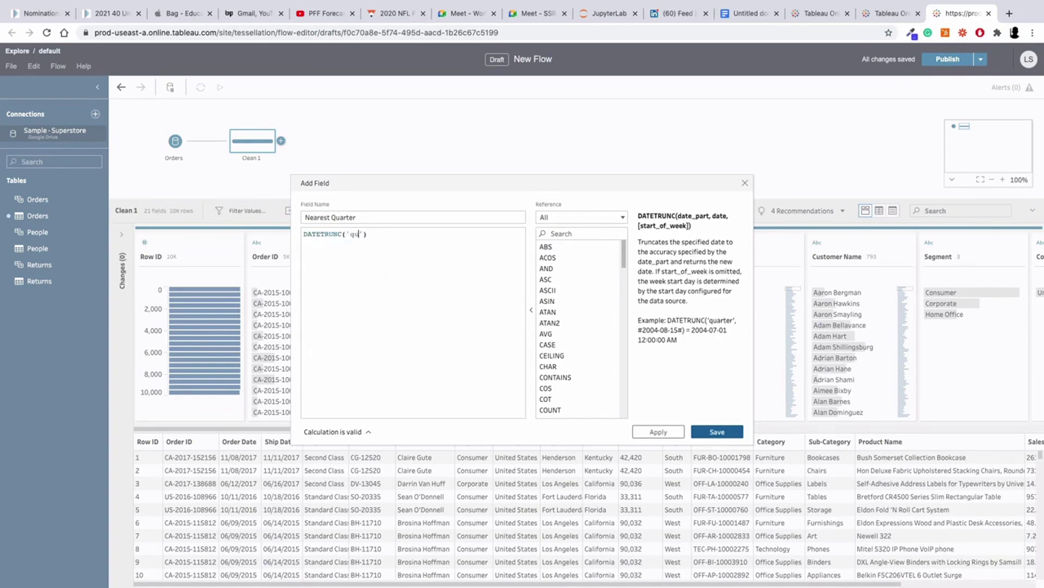
text([Or)
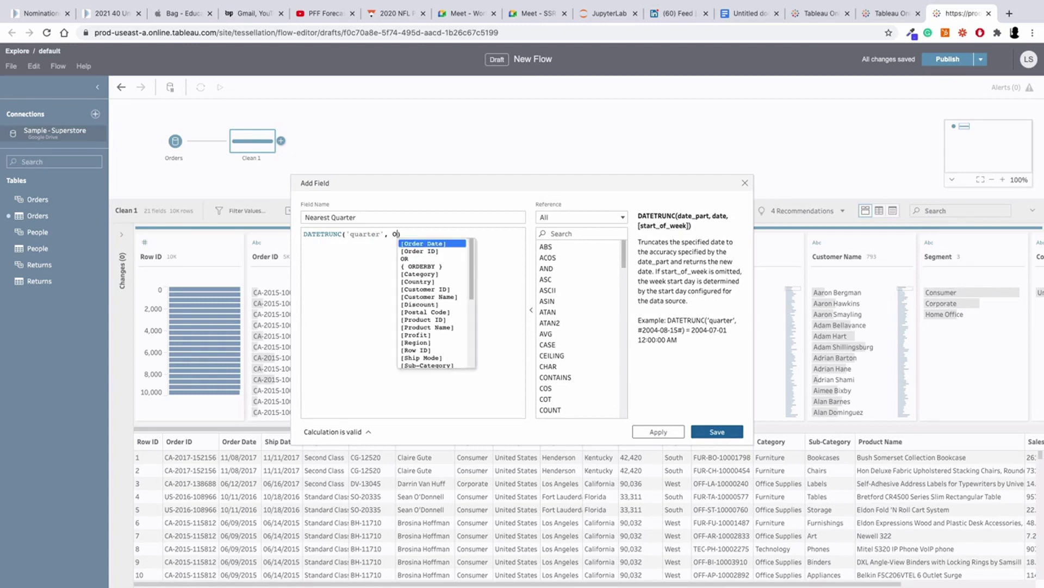
key(Return)
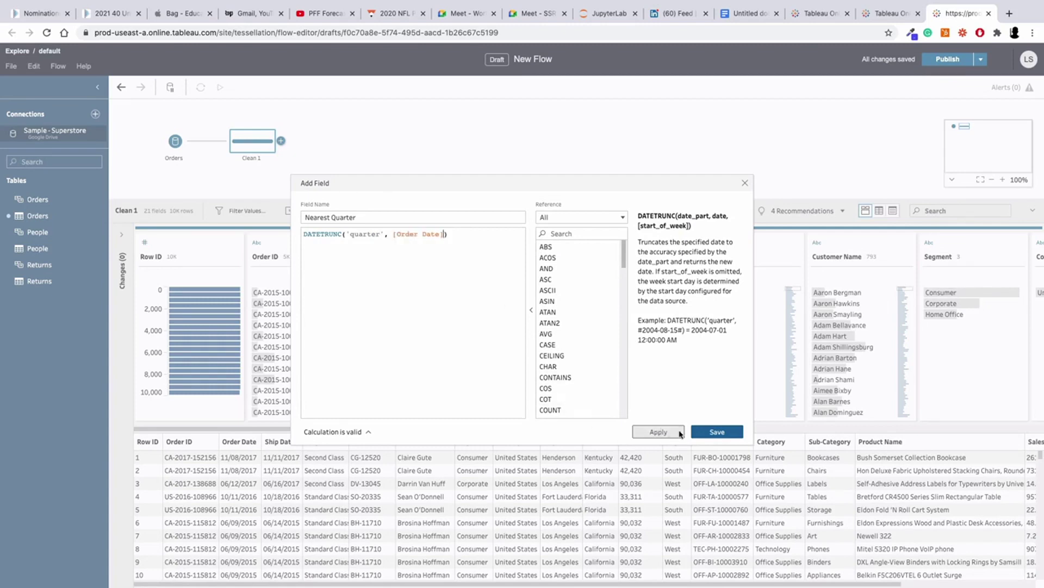
click(702, 434)
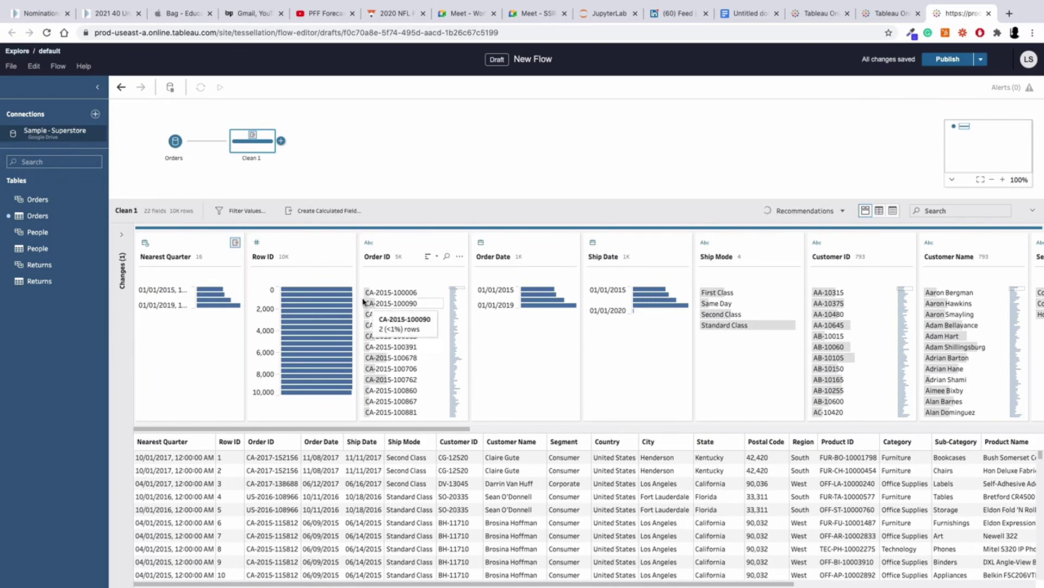
Start a second calculated field in Clean 1 named Cohort
click(331, 212)
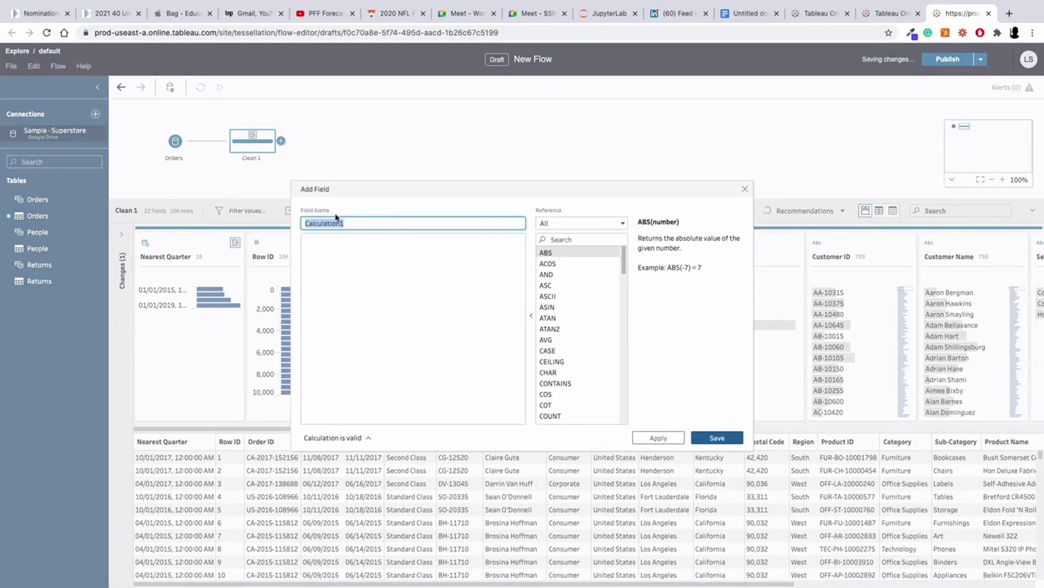
text(Cohort)
key(ctrl+a)
click(305, 239)
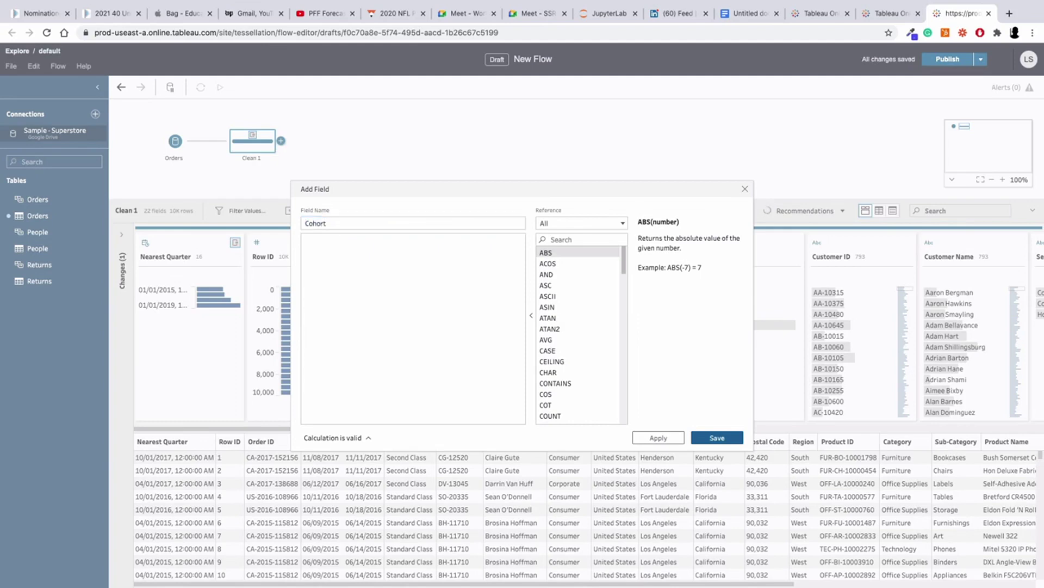
Give Cohort the formula { FIXED [Customer ID] : MIN([Nearest Quarter]) } and save it
text({FIX)
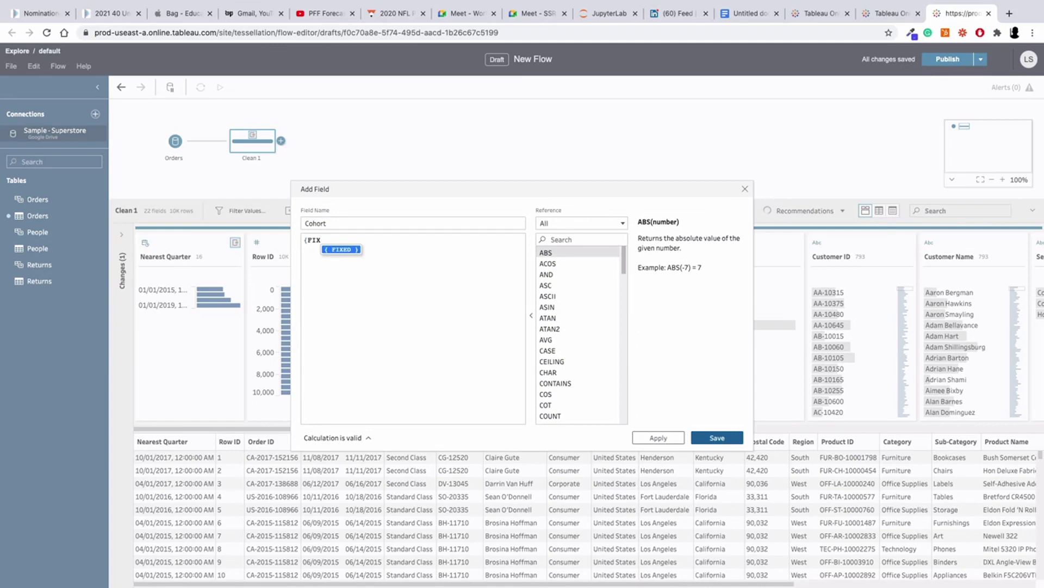
key(Return)
key(Delete)
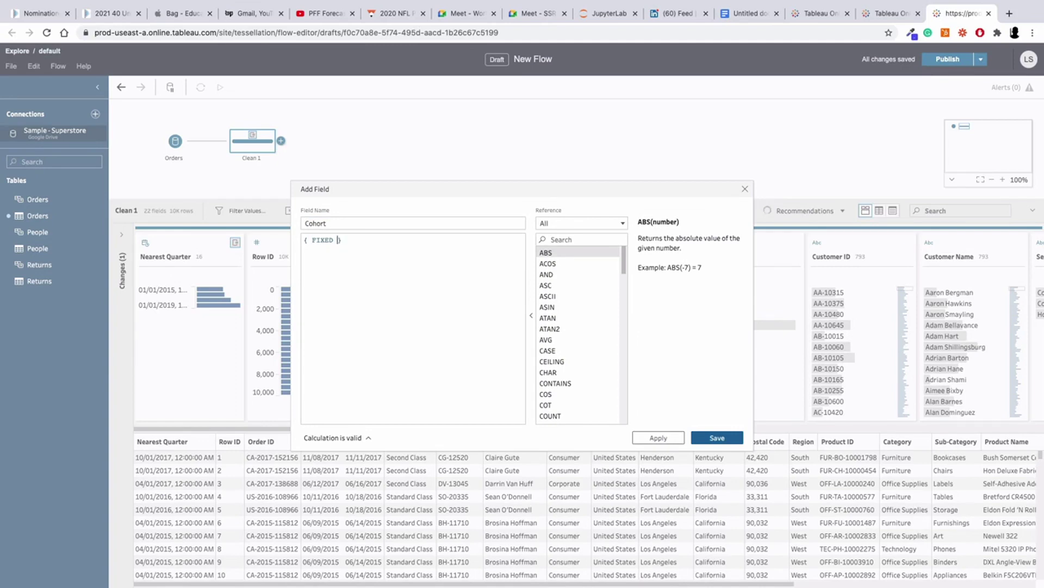
text([Cus)
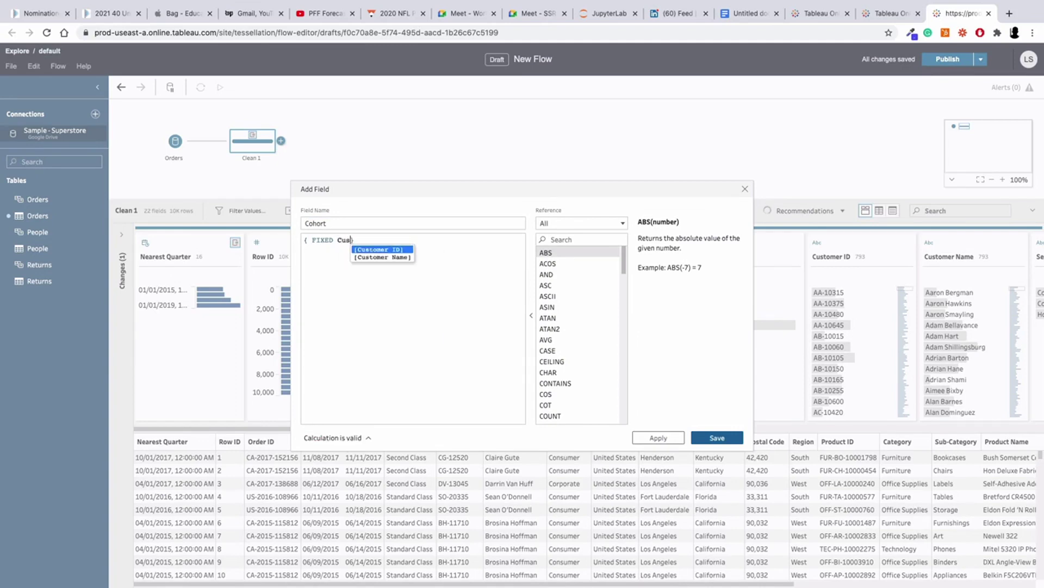
key(Return)
text(: )
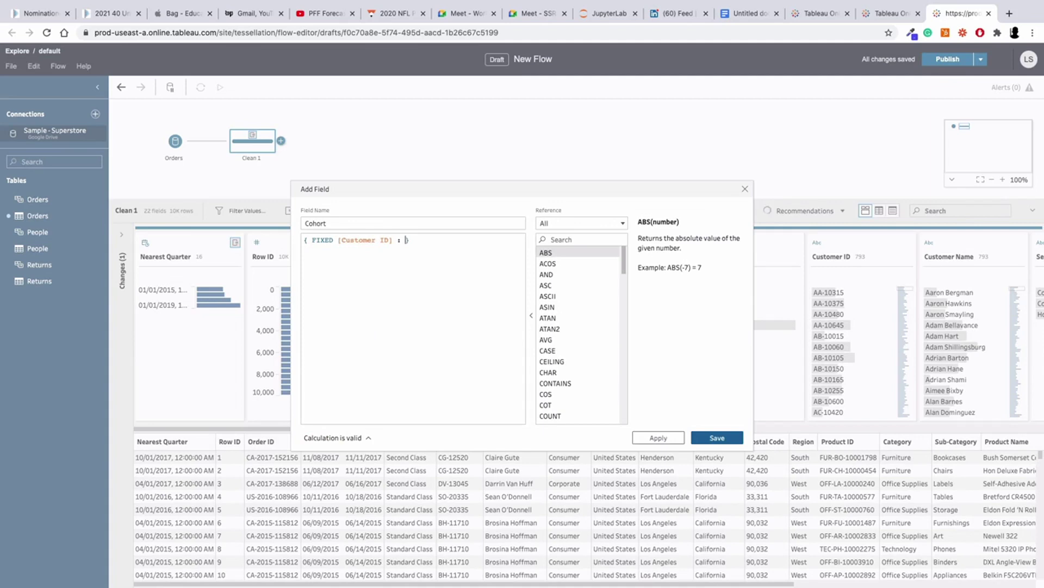
text(MIN(qua)
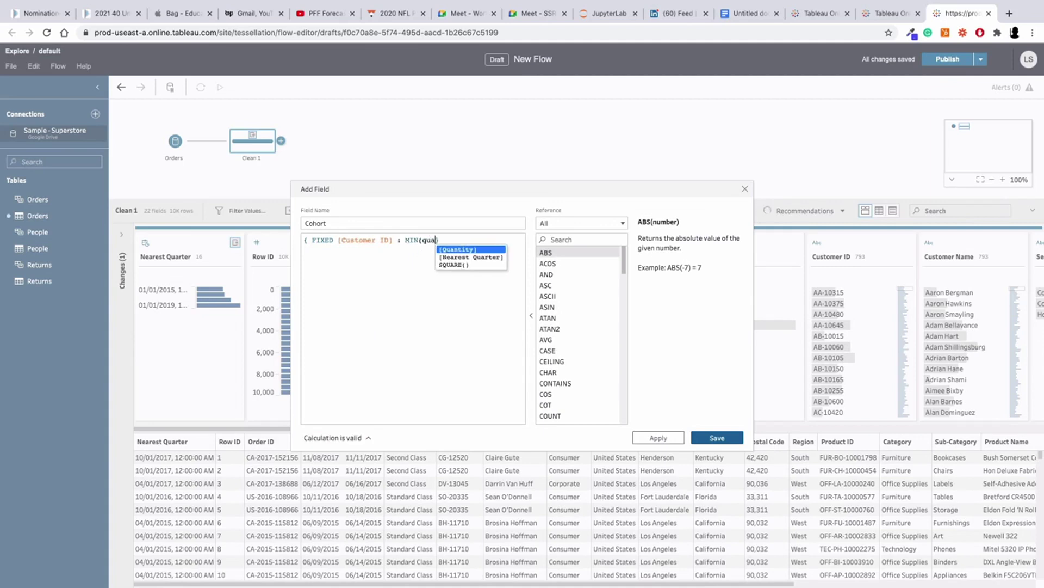
key(Down)
key(Return)
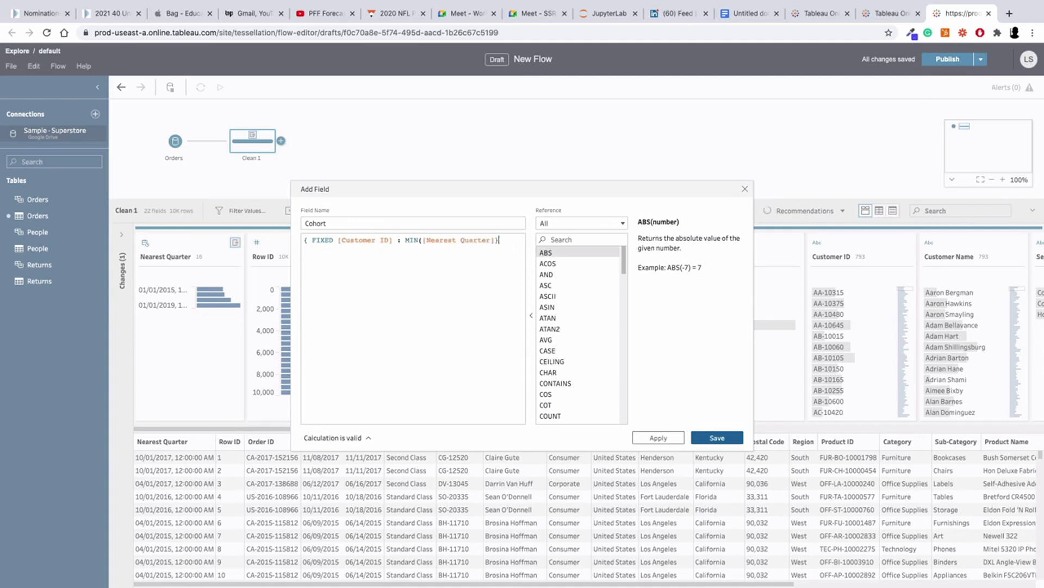
text())
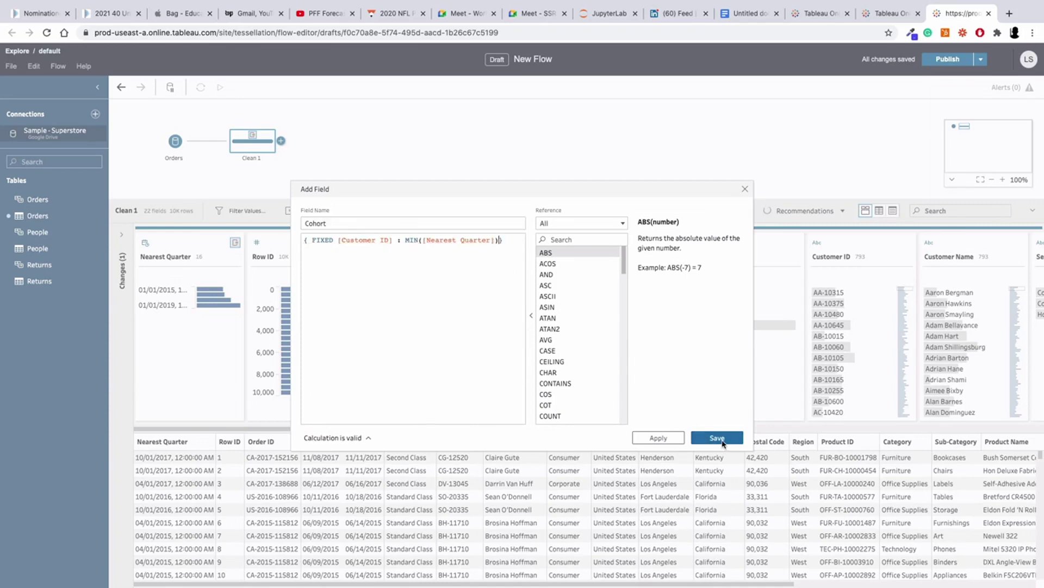
click(717, 437)
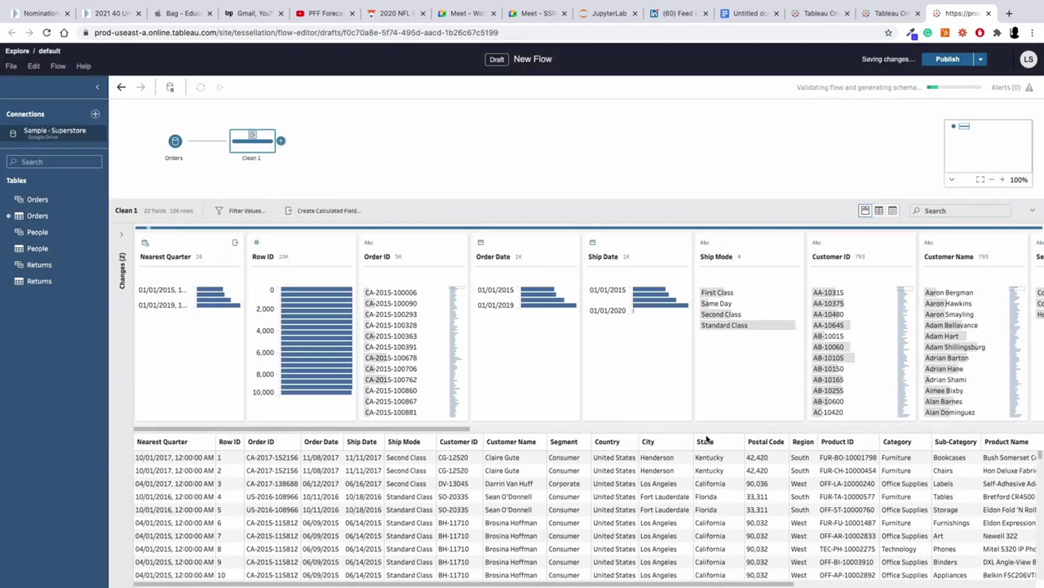
Add an Aggregate step after Clean 1 grouped by Cohort
click(281, 142)
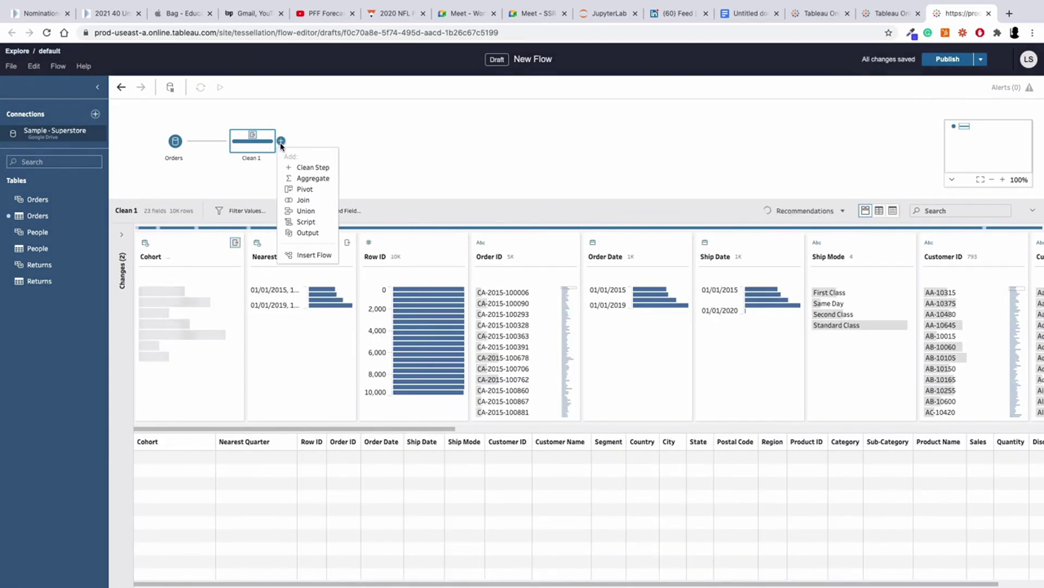
click(313, 179)
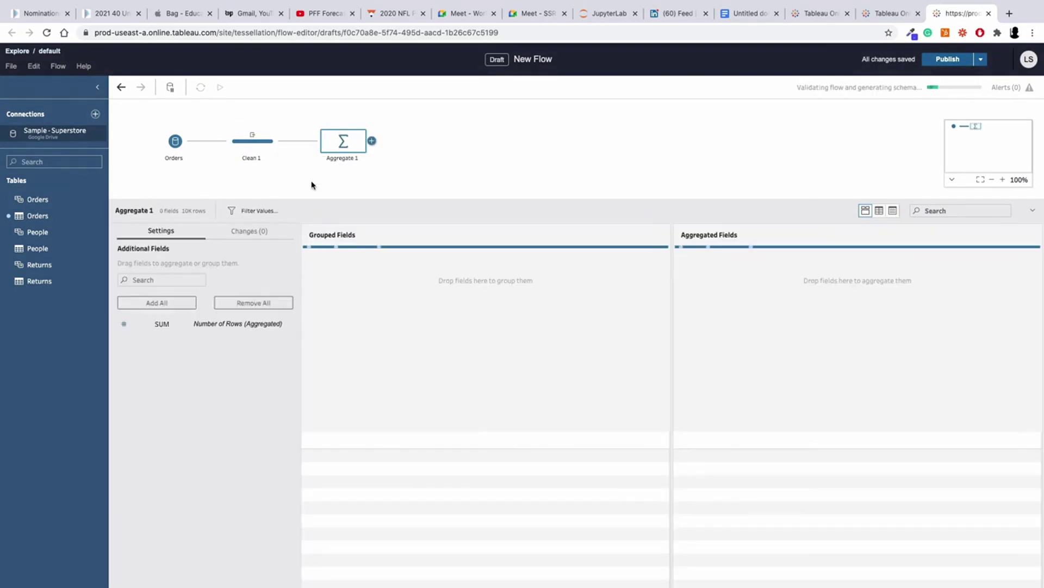
click(146, 278)
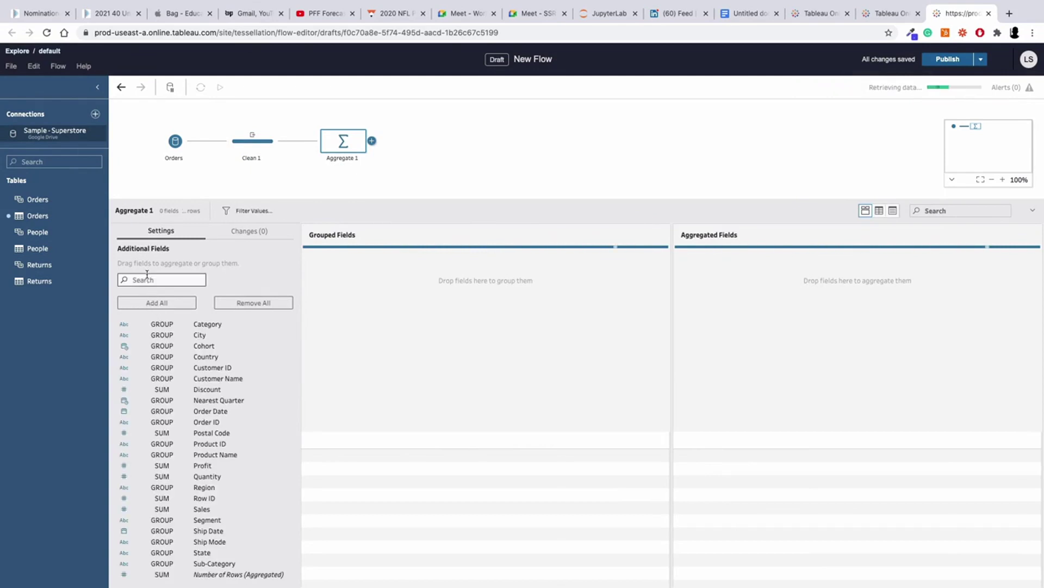
text(cor)
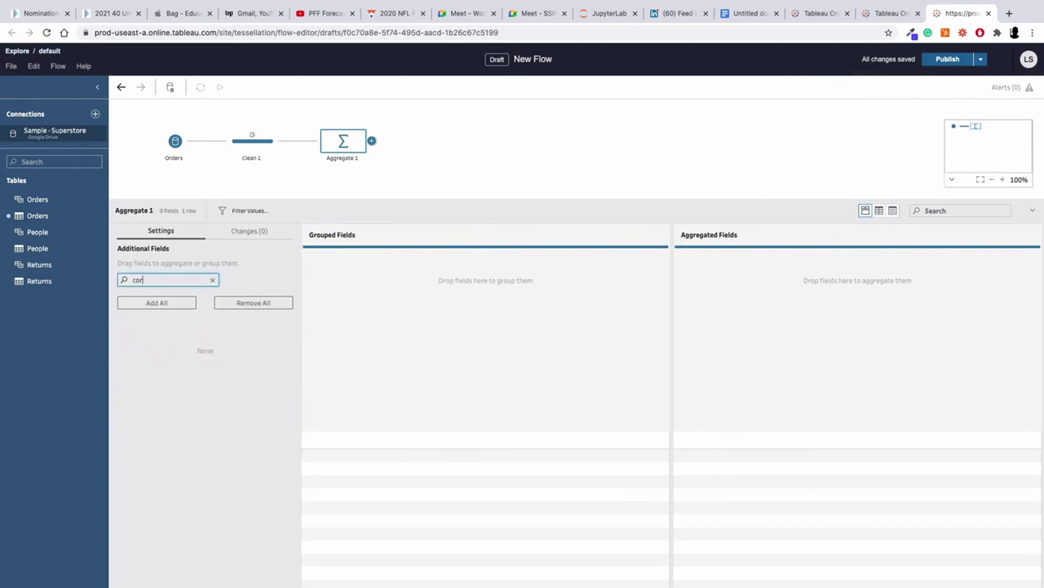
key(BackSpace)
text(h)
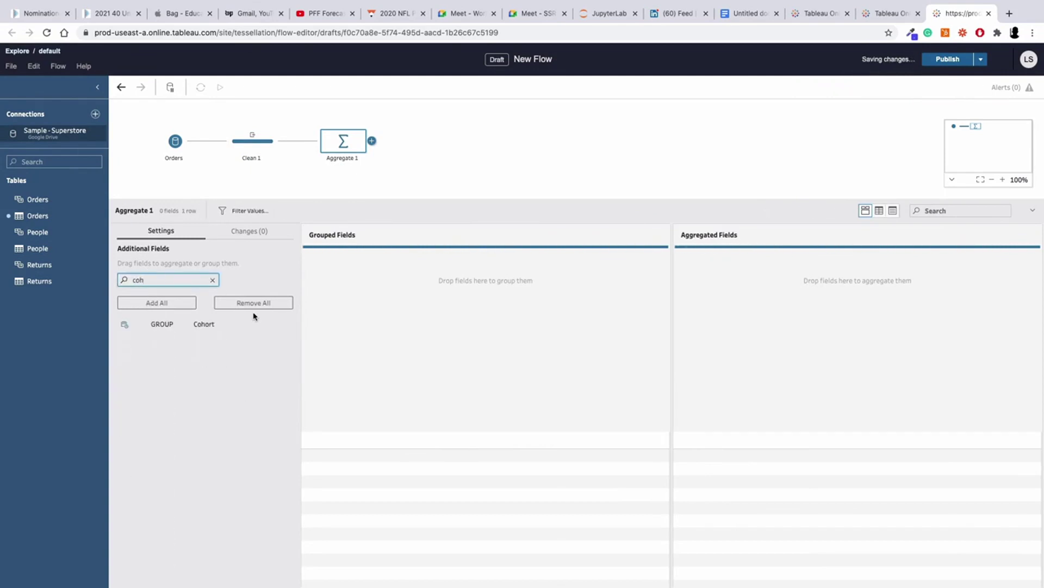
drag(205, 329, 471, 312)
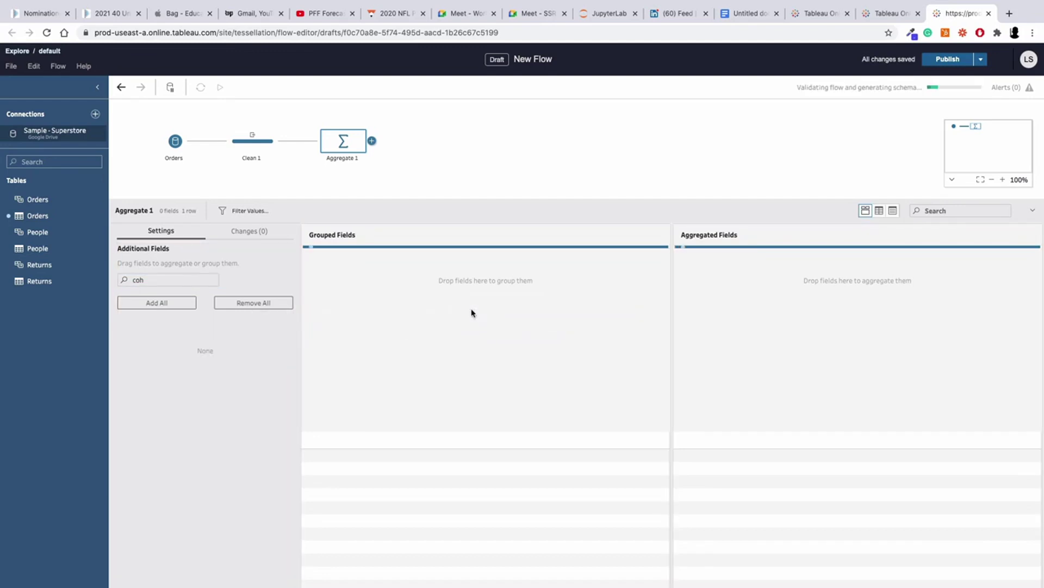
Add Sales and Profit to the aggregate as summed fields
double_click(172, 276)
text(sa)
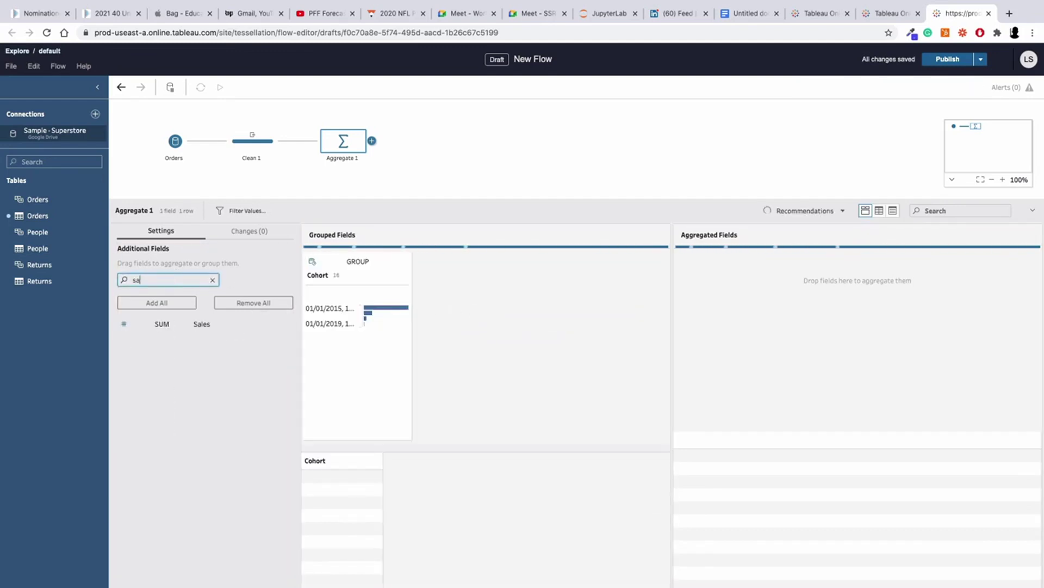
drag(201, 325, 759, 340)
double_click(145, 278)
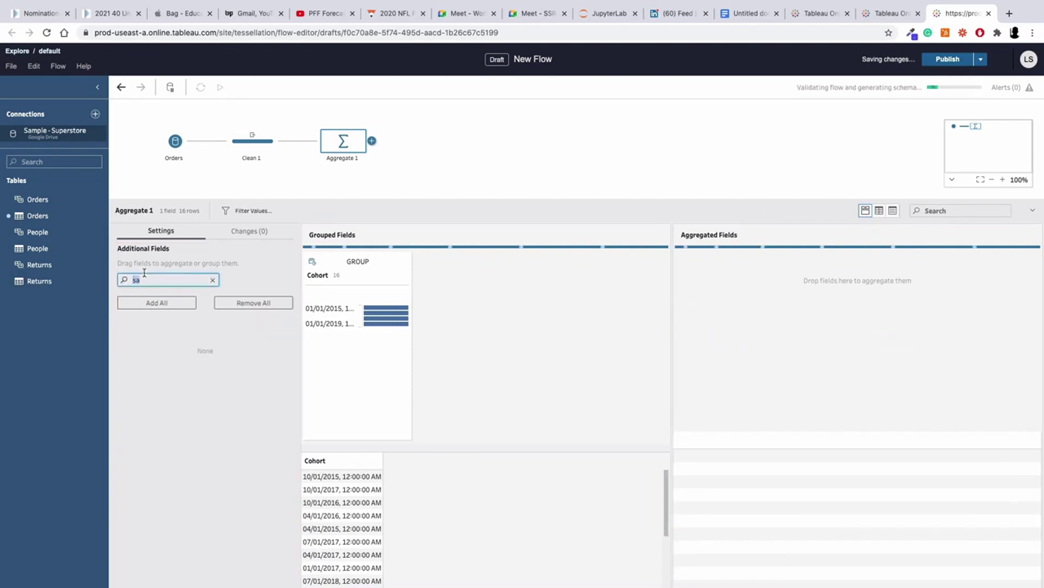
text(pr)
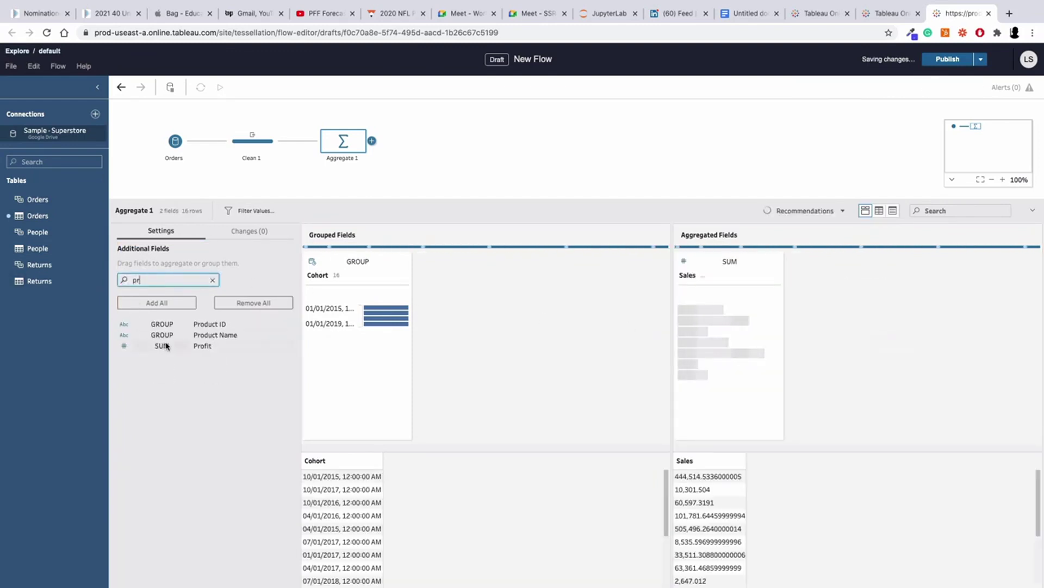
drag(166, 346, 832, 399)
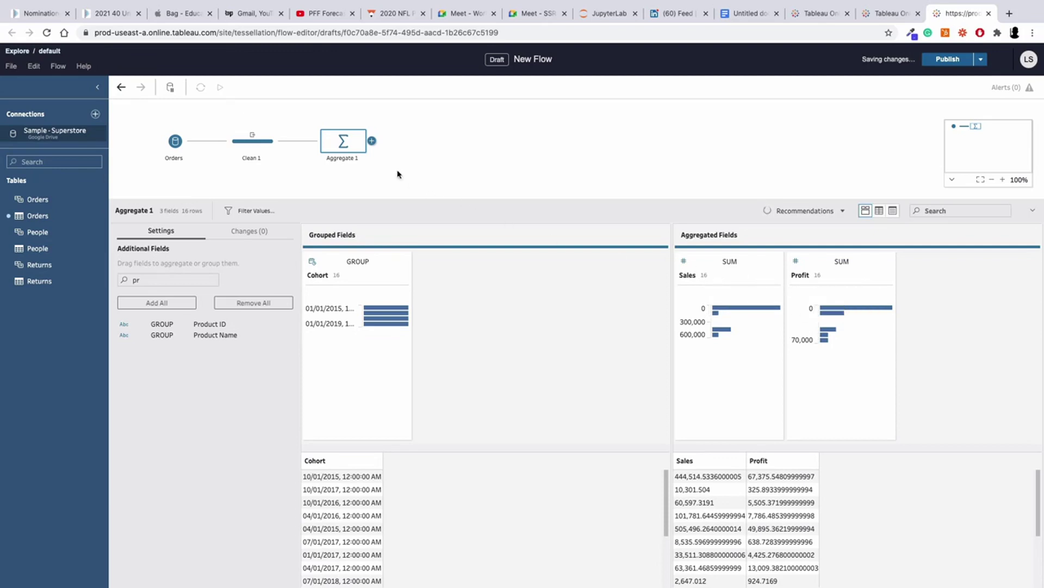
Add an Output step saving 'Cohort Flow' to the CPG project, then run the flow
click(372, 141)
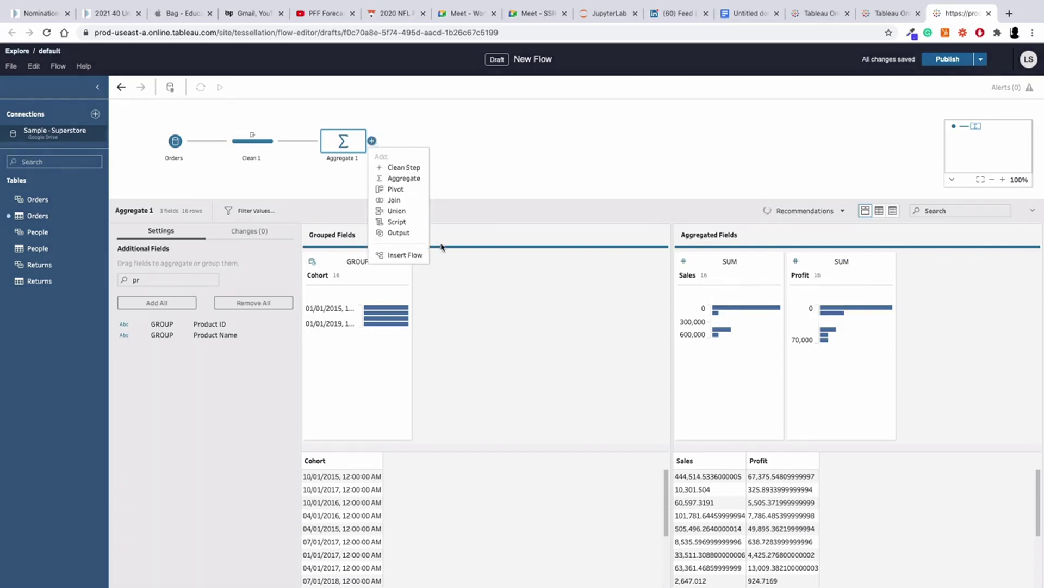
click(413, 239)
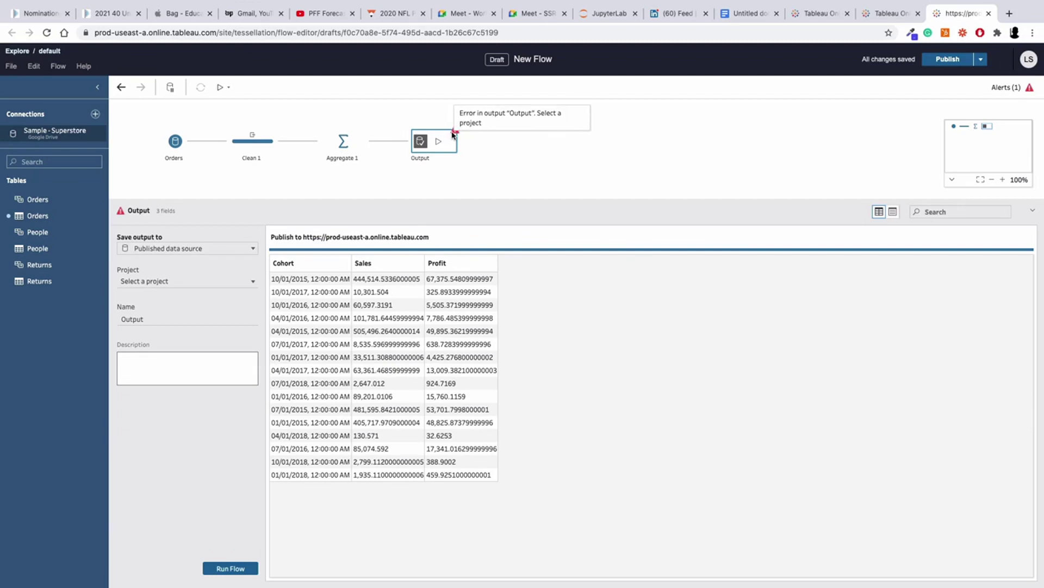
mouse_move(456, 130)
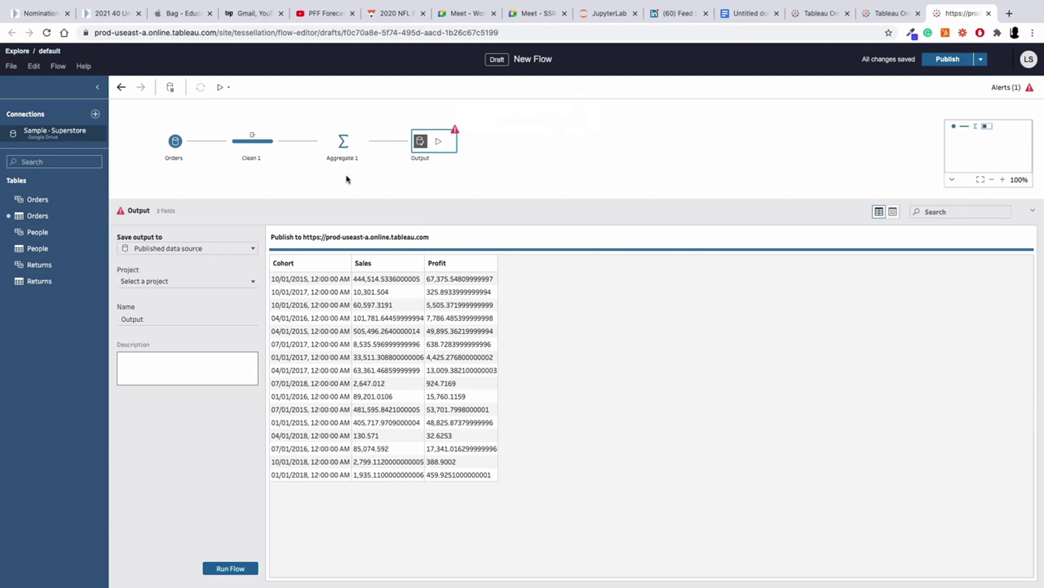
click(165, 280)
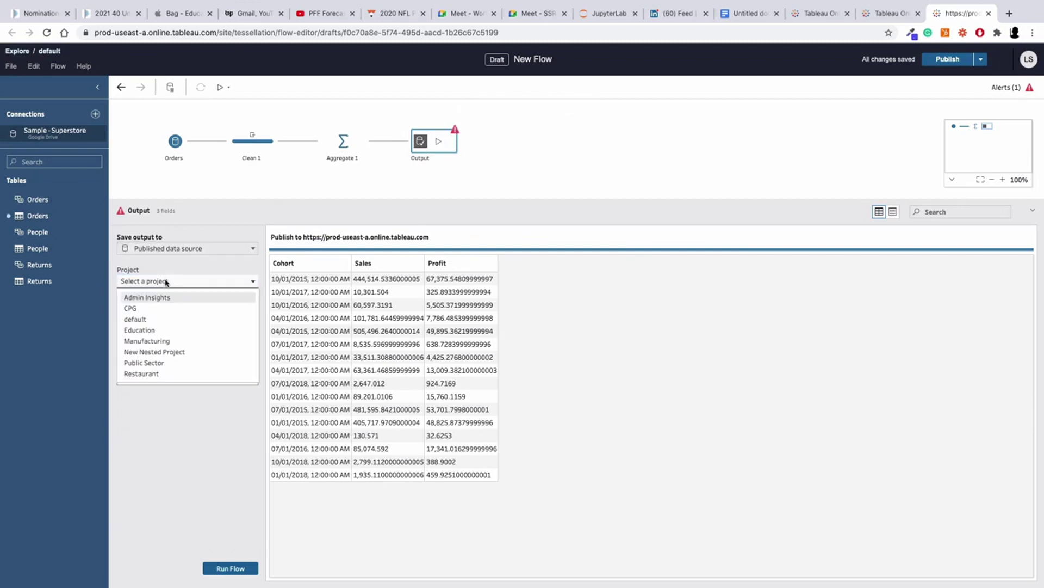
click(154, 309)
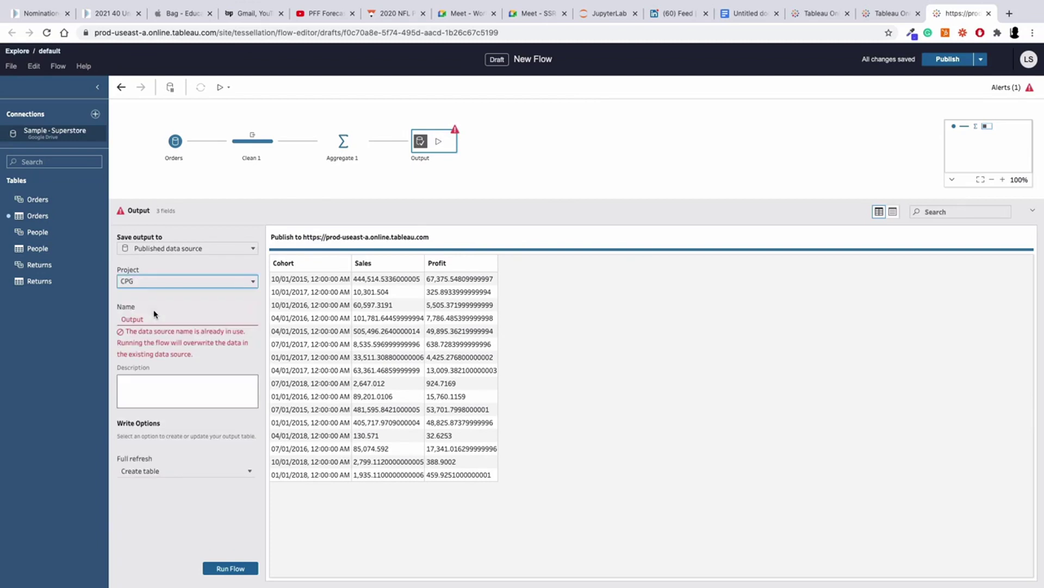
double_click(146, 320)
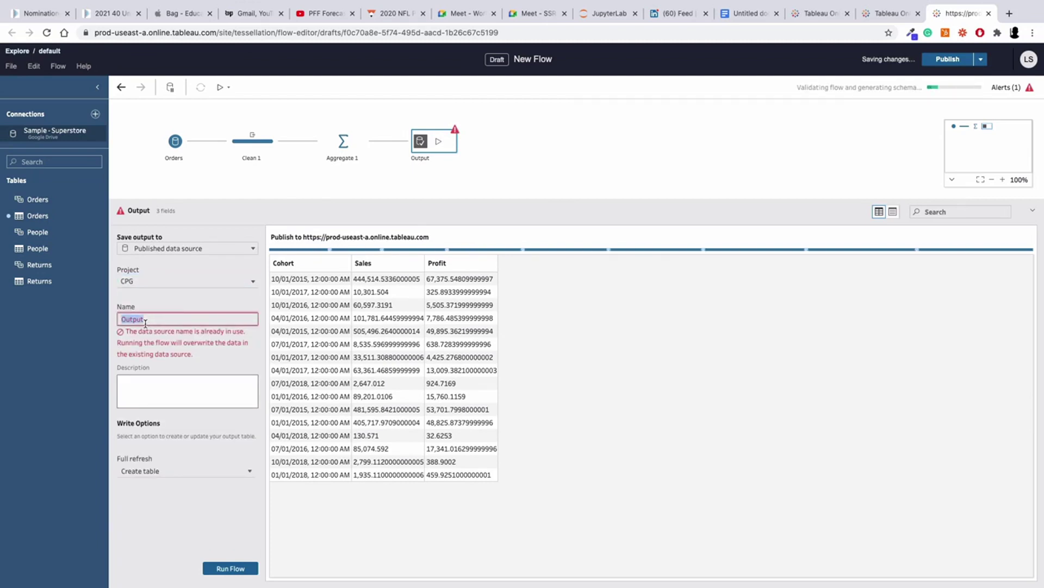
text(Cohor)
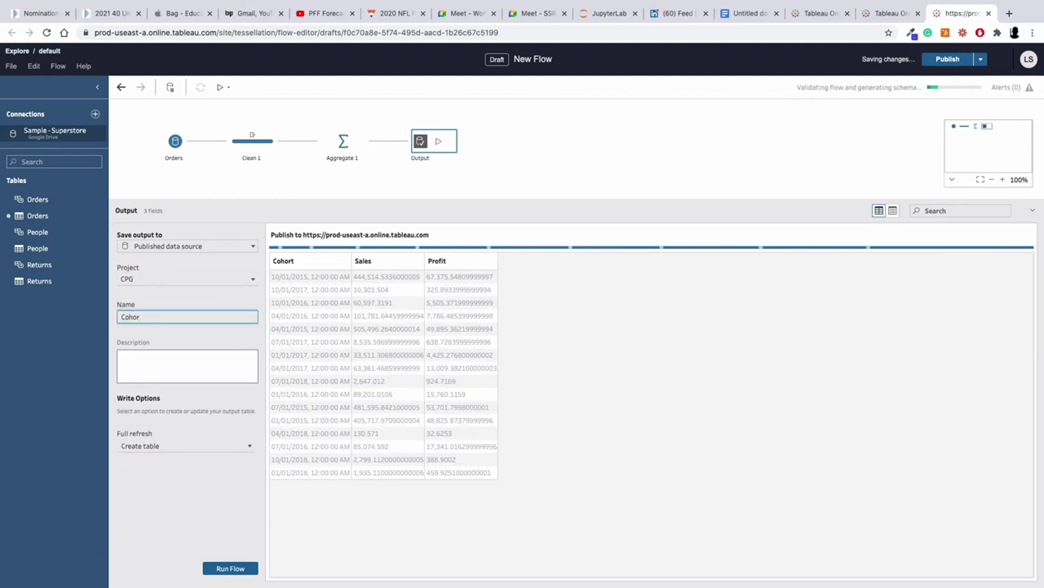
text(t Flow)
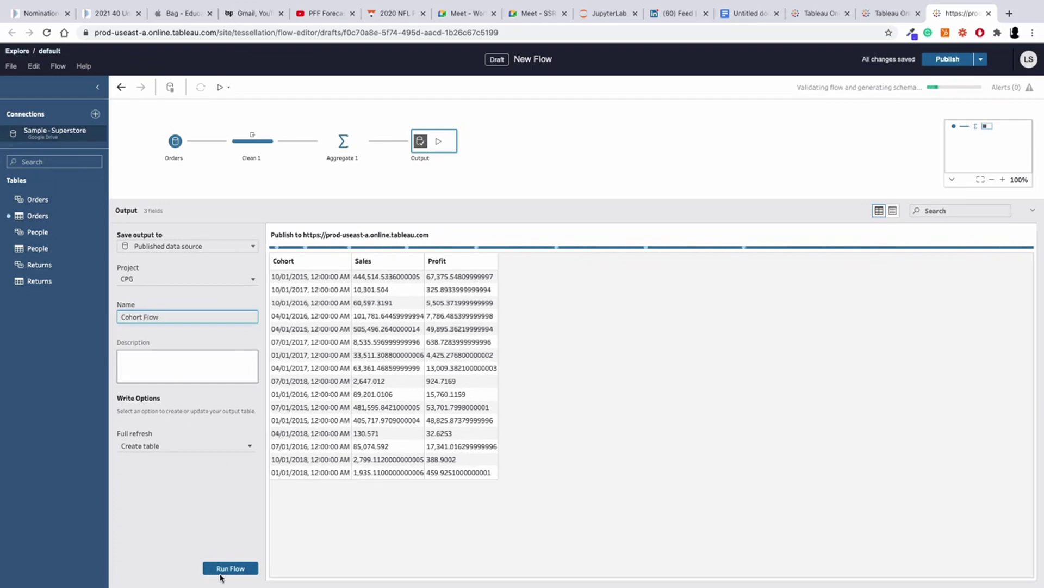
click(229, 567)
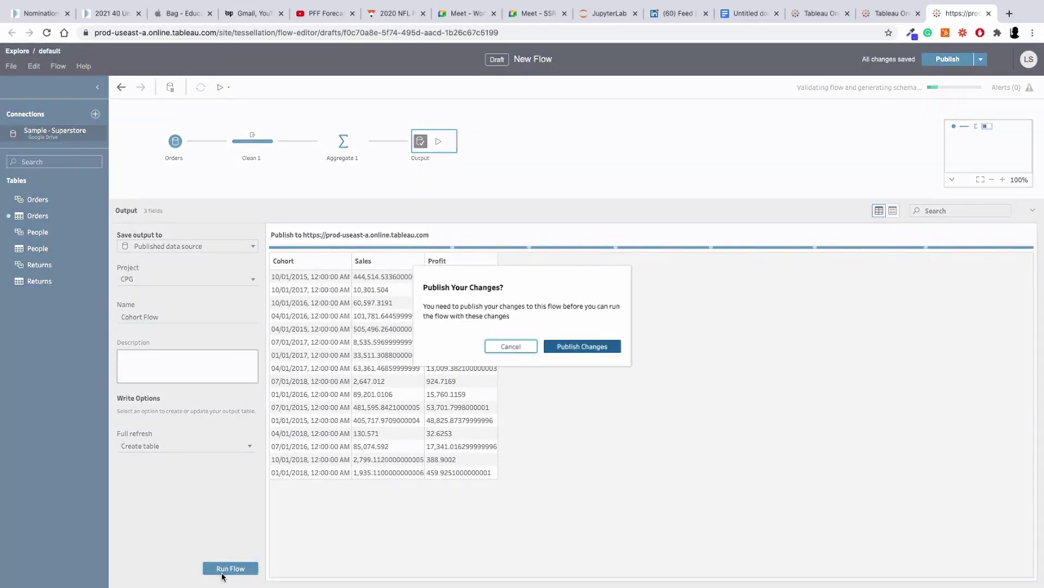
Publish the flow to CPG named 'Cohort Prep Flow' with credentials embedded
click(573, 351)
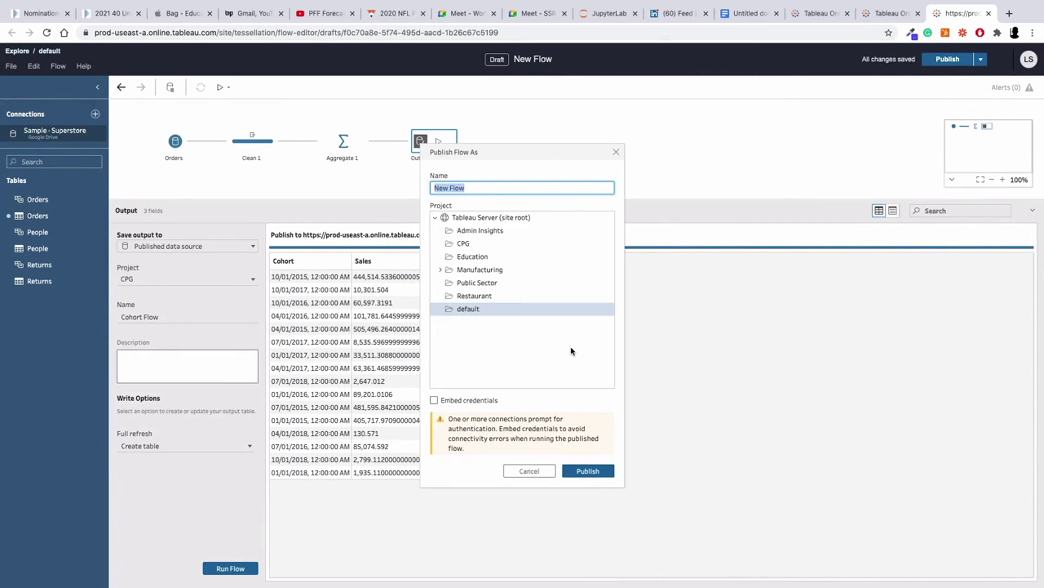
click(474, 244)
double_click(475, 186)
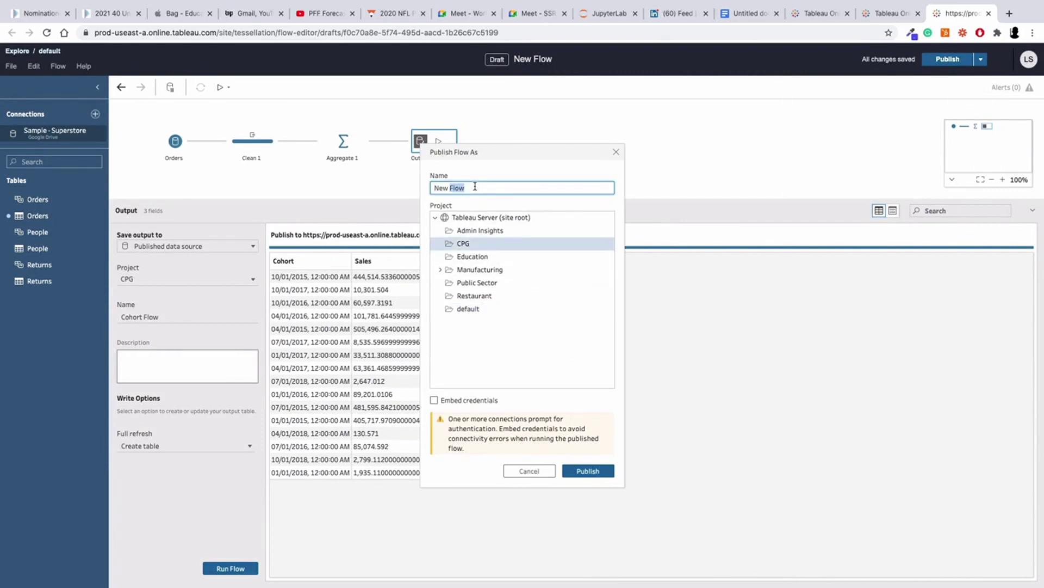
triple_click(475, 187)
text(Cohort Prep Flow)
click(472, 401)
click(593, 419)
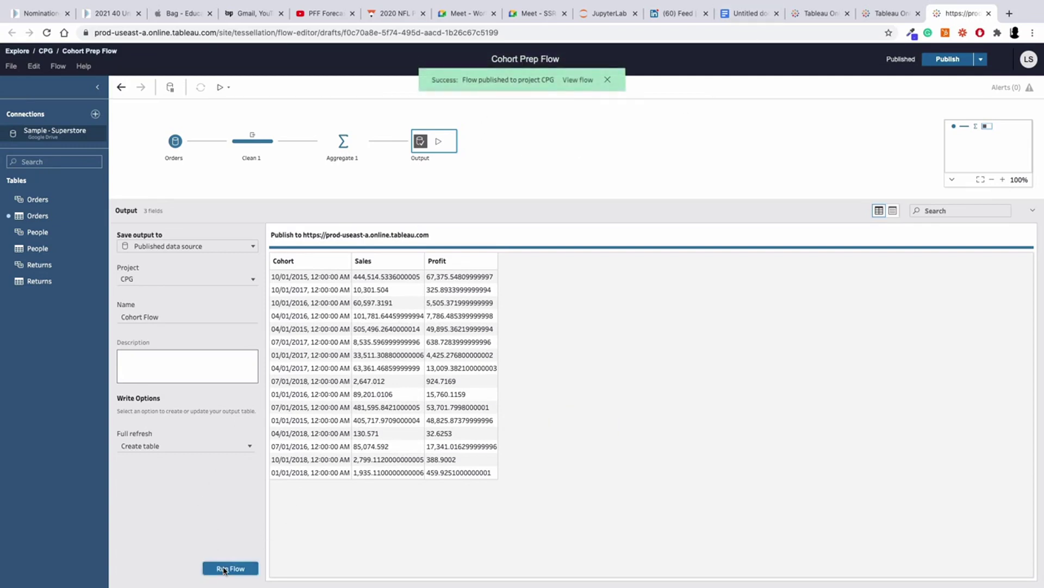
Run Cohort Prep Flow and open its overview page from the info banner
click(224, 569)
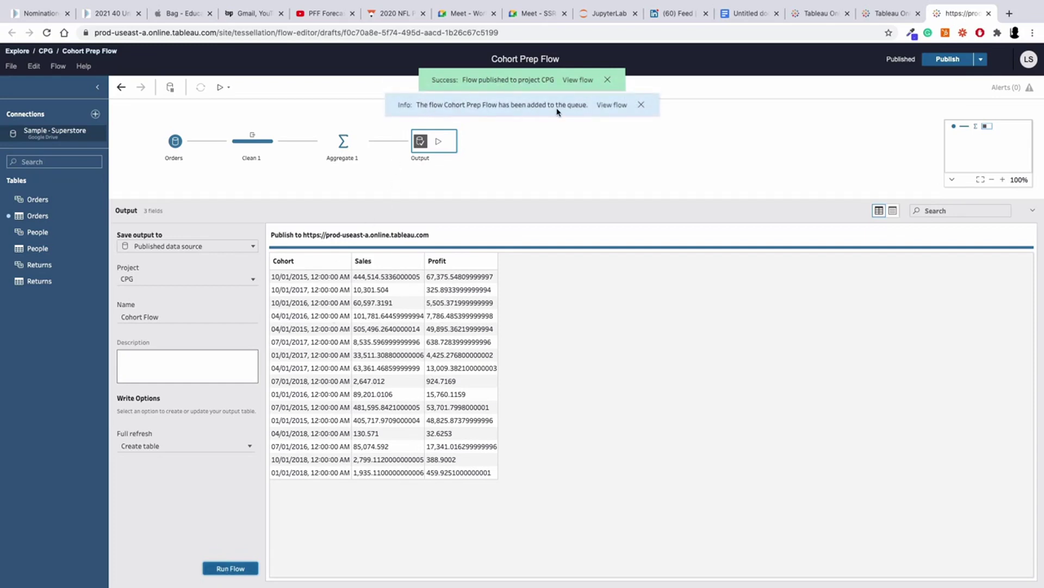
click(618, 105)
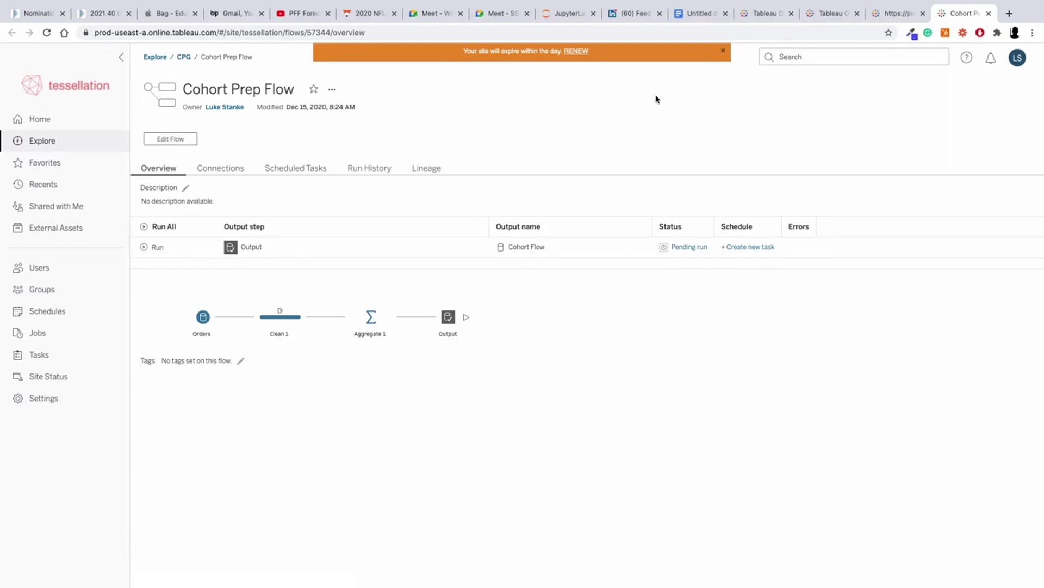
Close the orange site-expiry banner on the Cohort Prep Flow overview
click(723, 51)
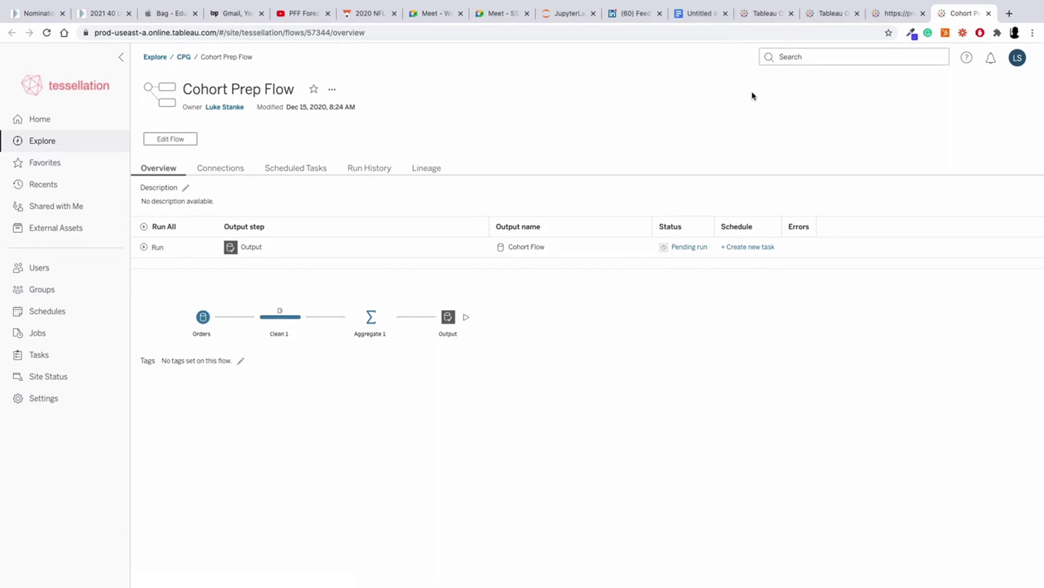